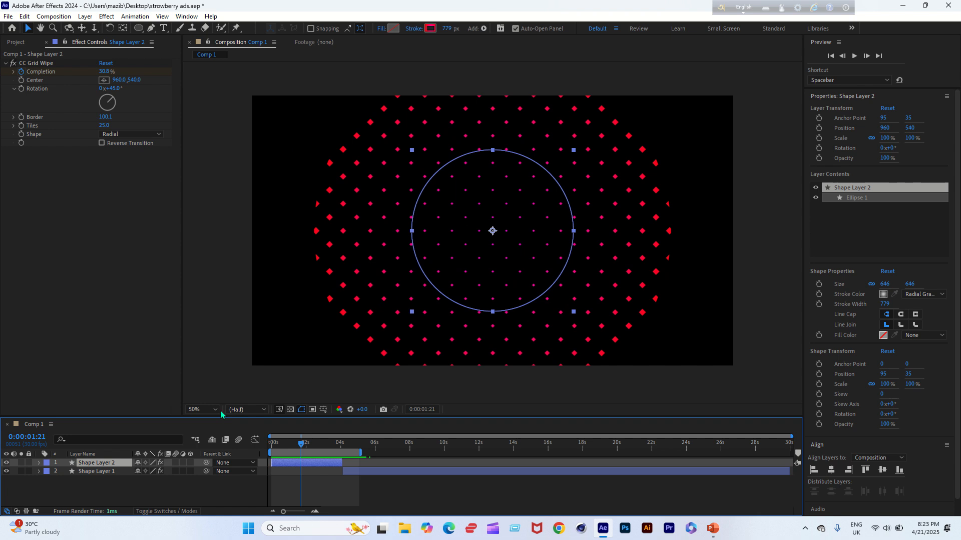
Fit the composition view up to 100% and delete both existing shape layers from Comp 1
left_click(202, 409)
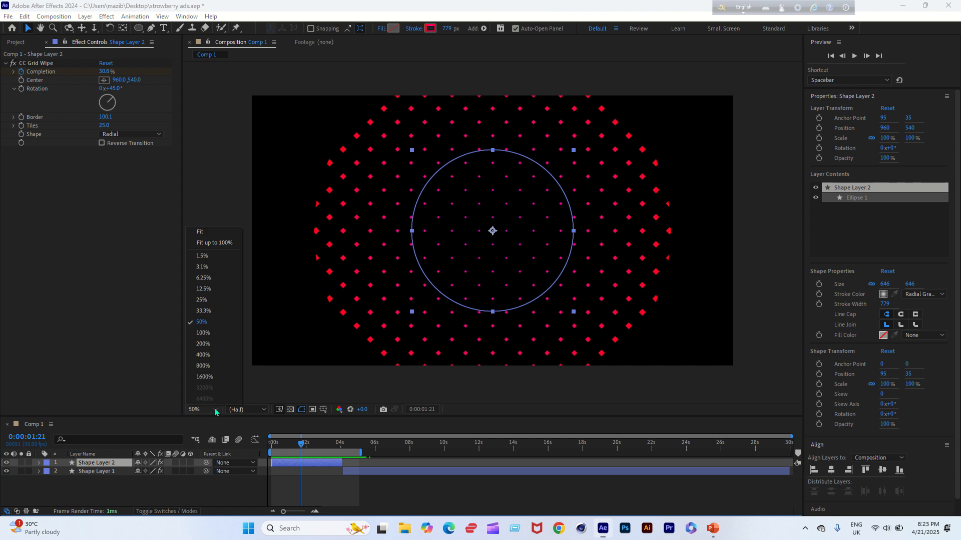
left_click(205, 243)
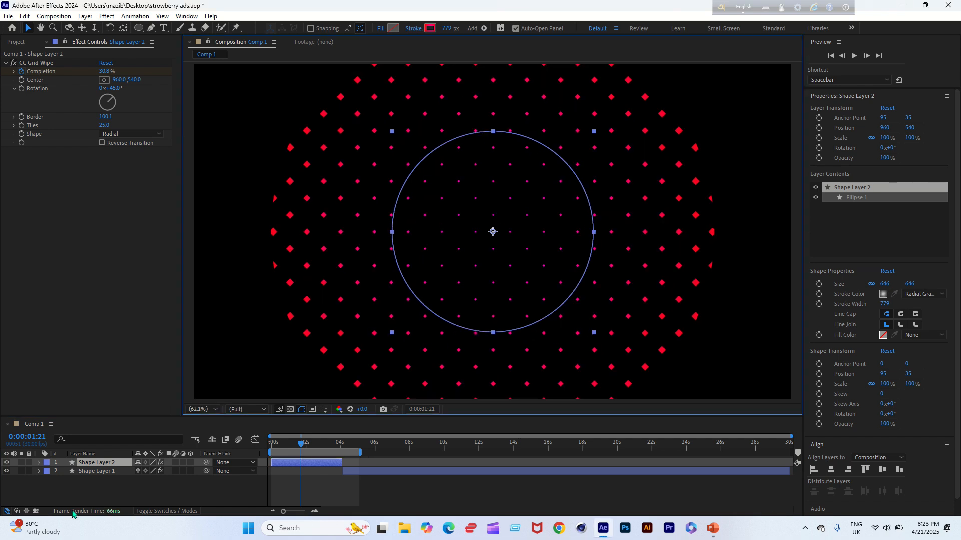
left_click_drag(92, 486, 95, 468)
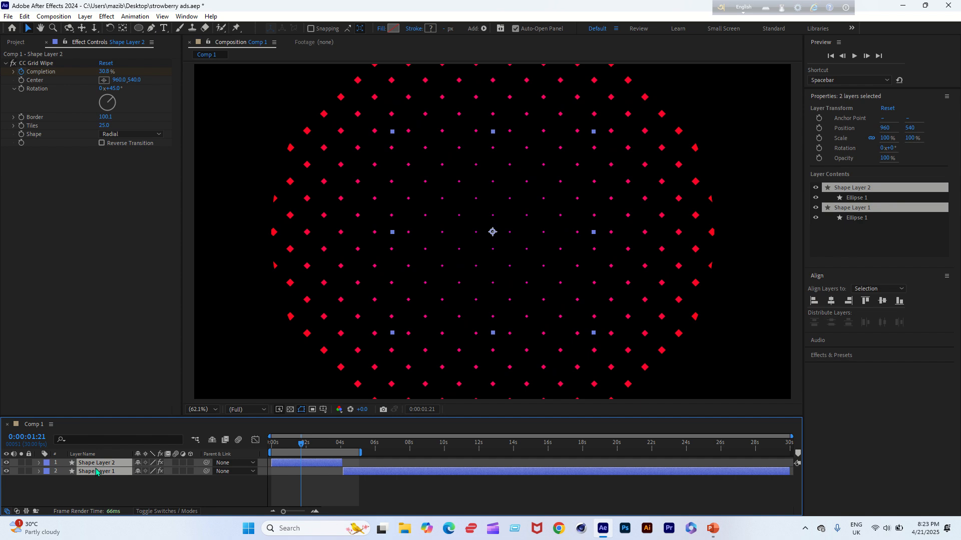
key("Delete")
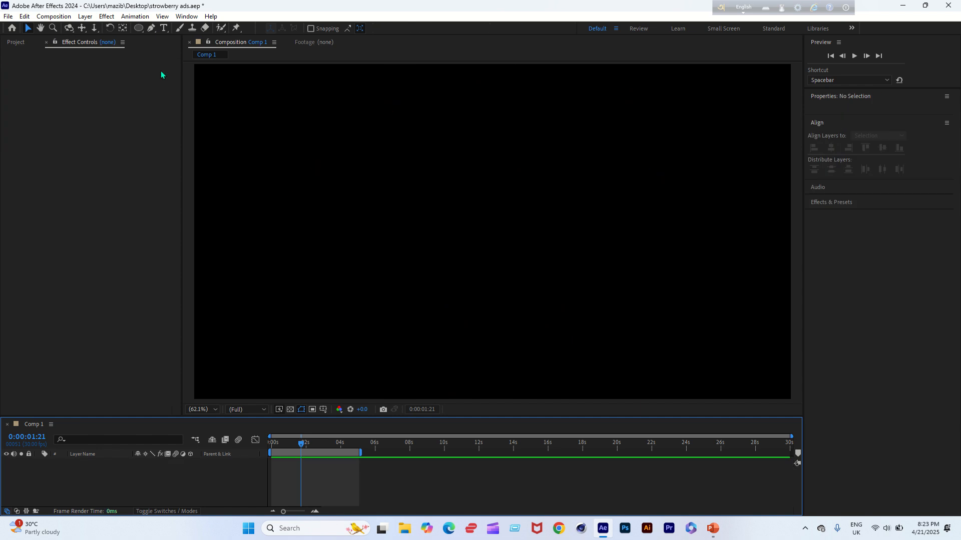
Draw an unfilled circle about 615 px across with a magenta-to-red radial gradient stroke, and set its stroke width to 537 px
left_click(139, 28)
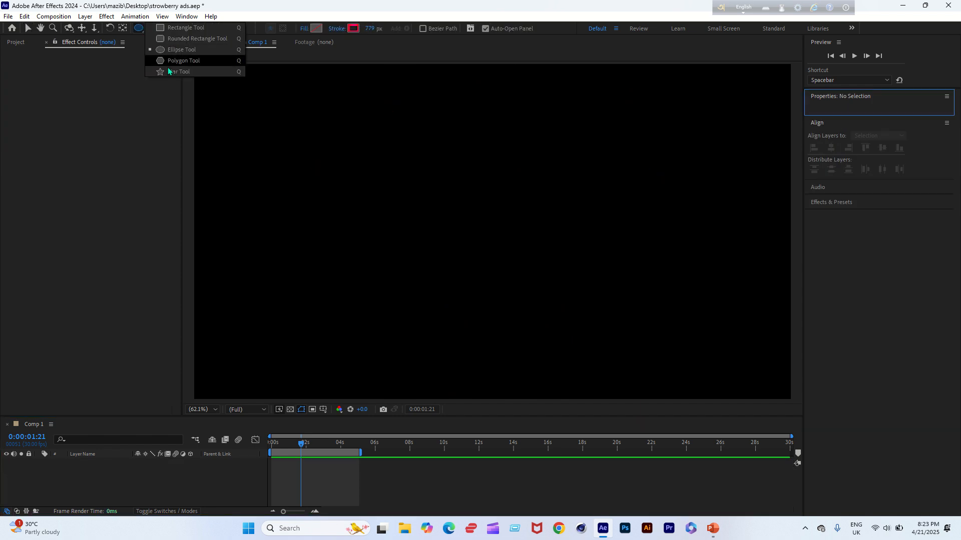
left_click(176, 50)
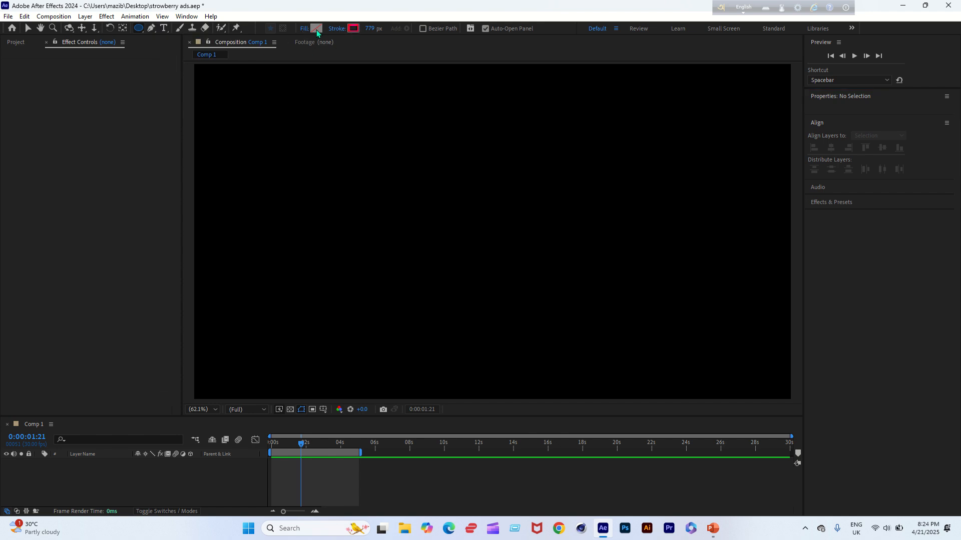
left_click(353, 29)
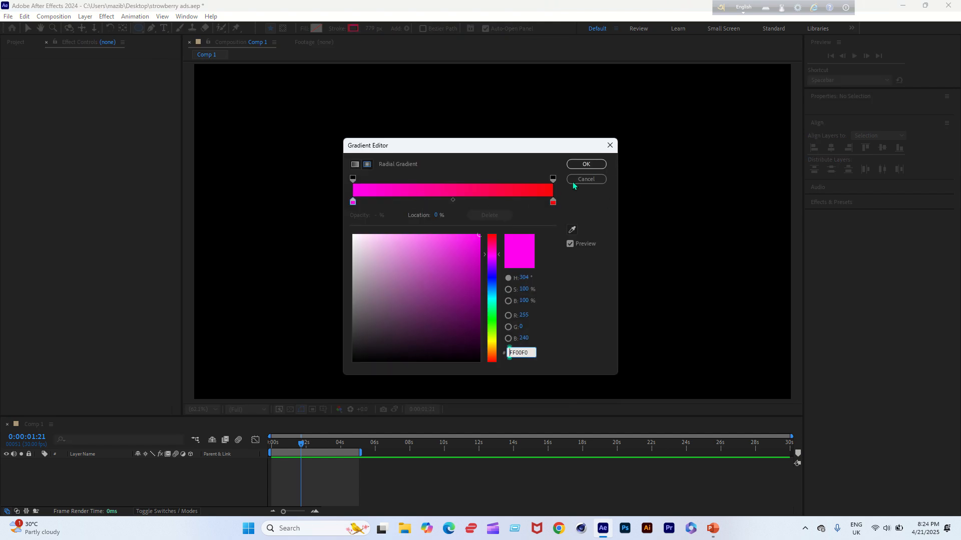
left_click(586, 165)
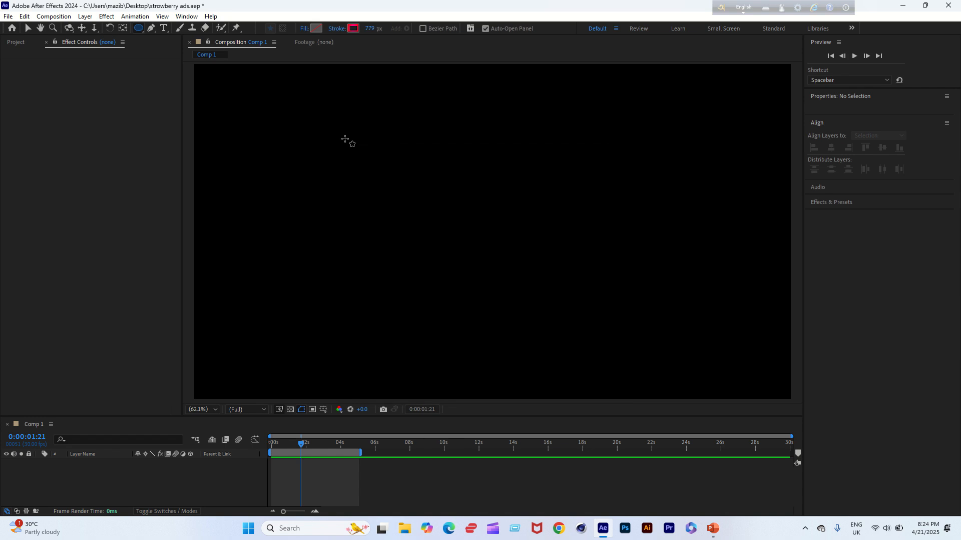
left_click_drag(345, 139, 532, 262)
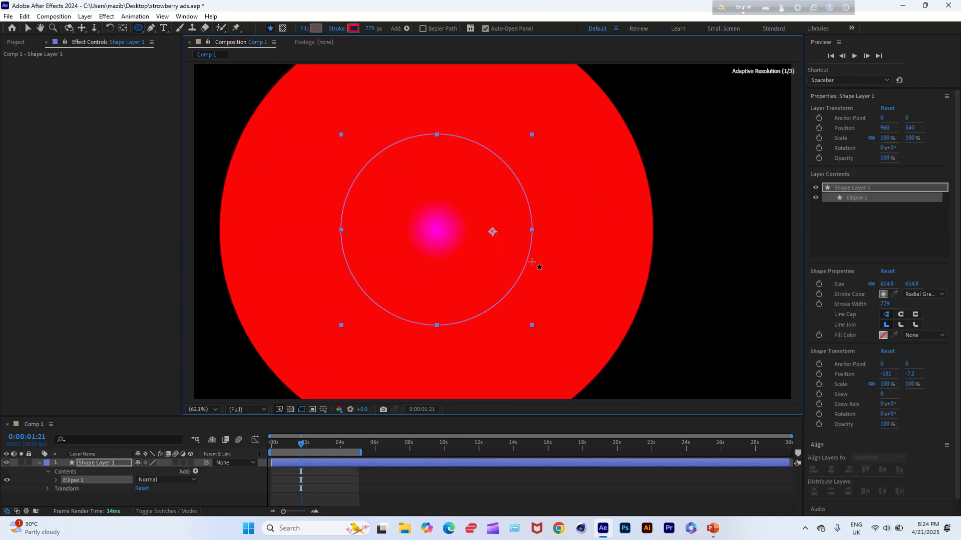
left_click(28, 28)
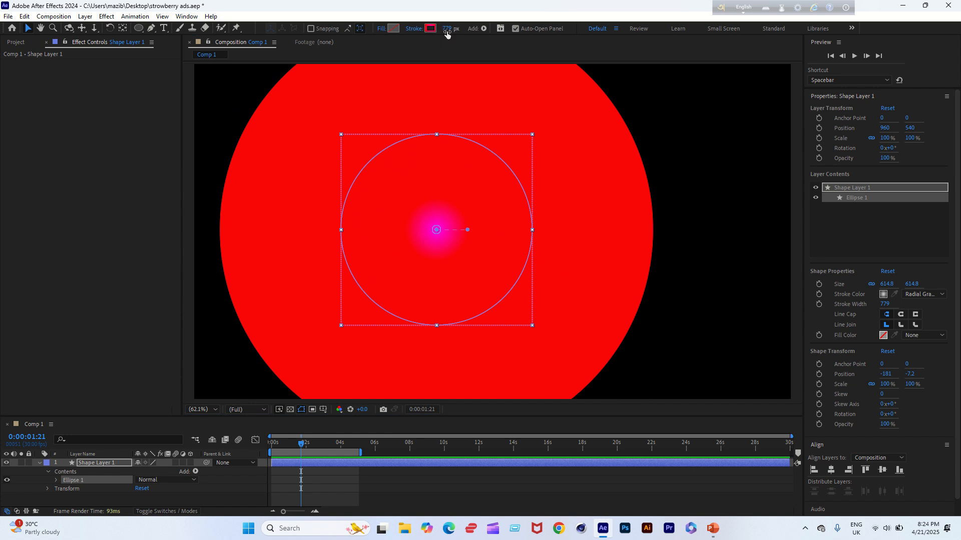
left_click_drag(447, 33, 330, 37)
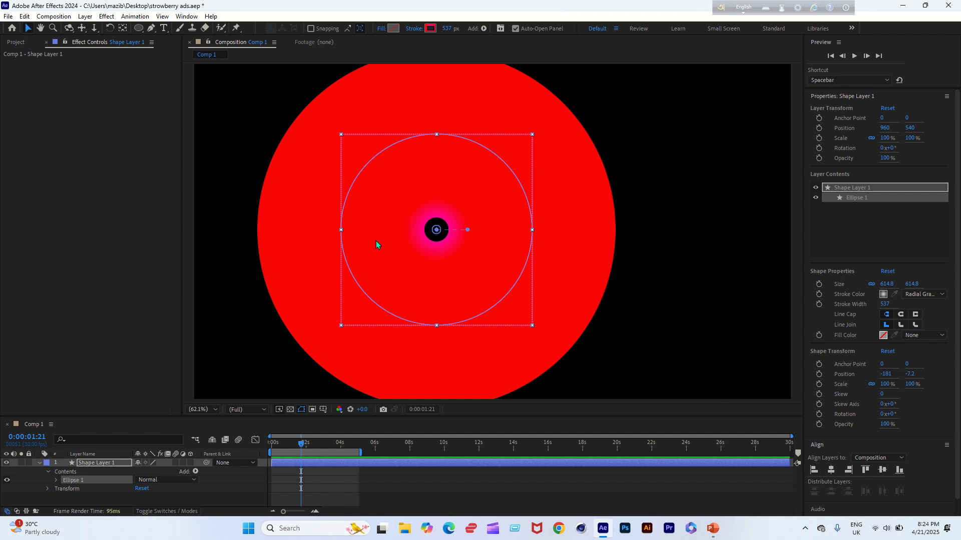
Centre the circle horizontally and vertically in the composition and extend its stroke gradient to the ring's outer edge
left_click(832, 470)
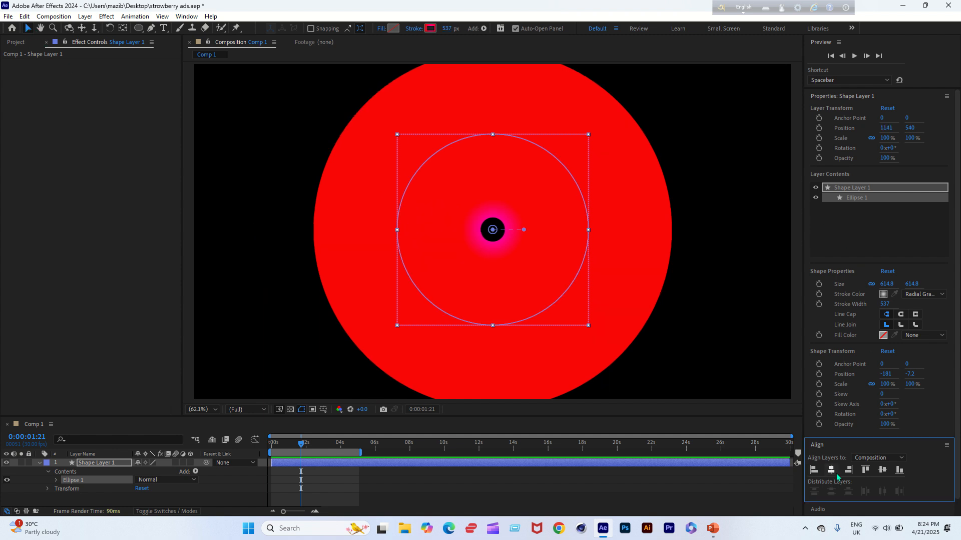
left_click(882, 470)
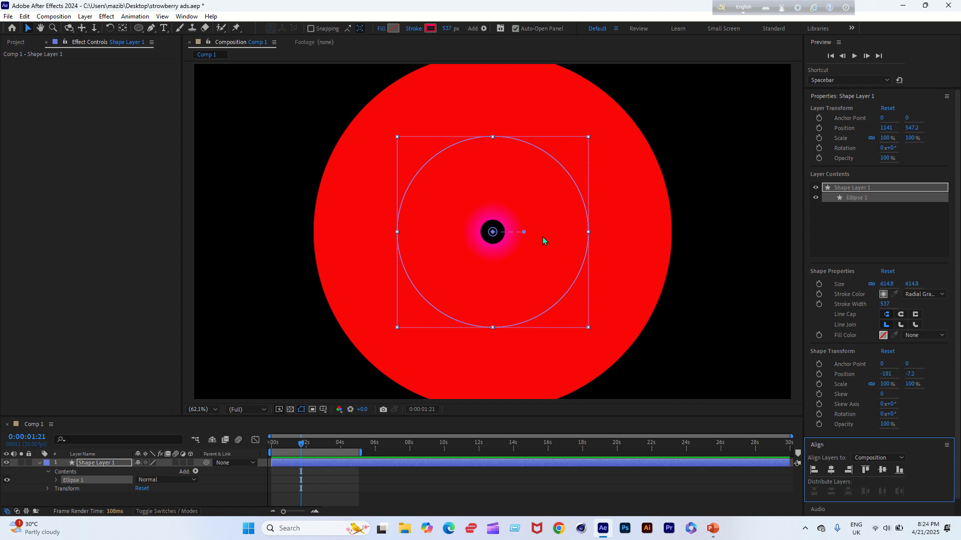
left_click_drag(523, 231, 672, 221)
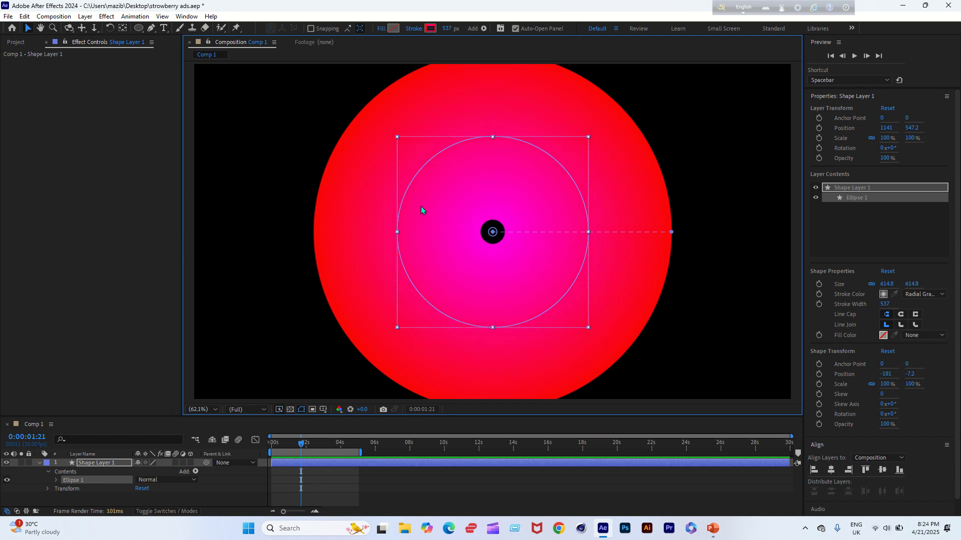
left_click(40, 463)
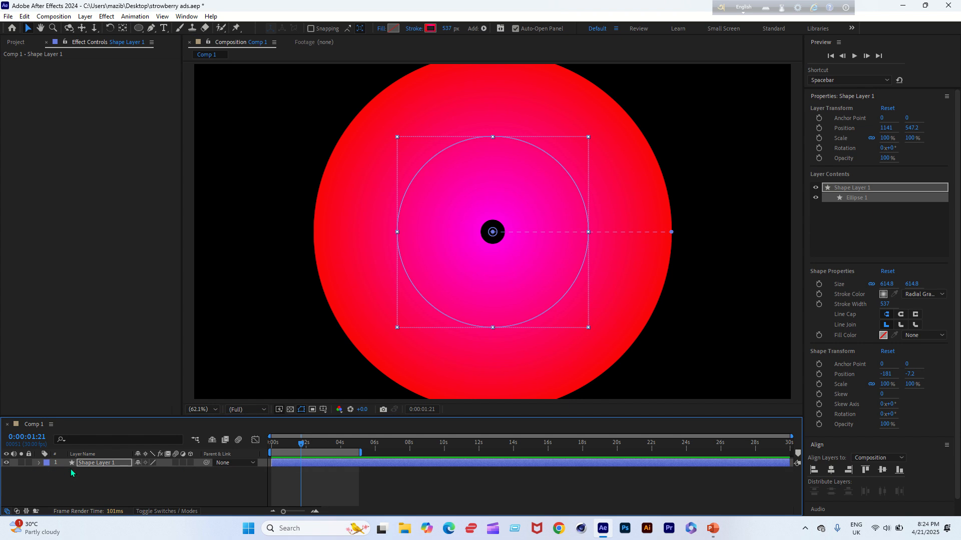
Apply the CC Grid Wipe transition effect to Shape Layer 1
left_click(91, 463)
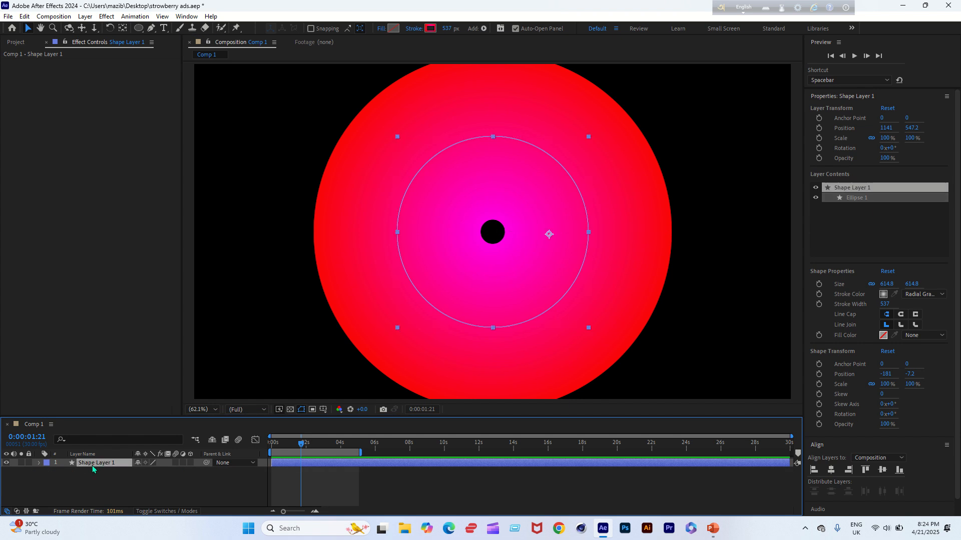
left_click(108, 17)
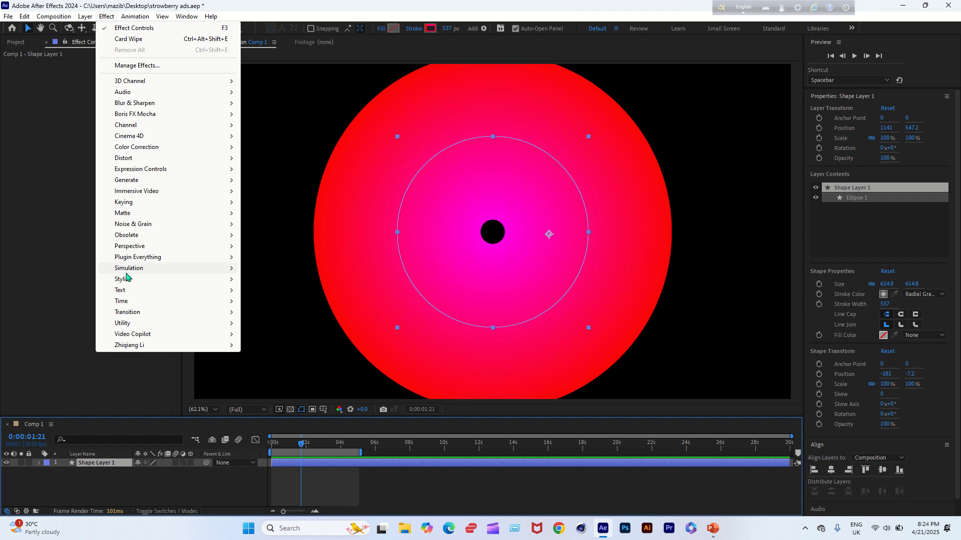
mouse_move(136, 319)
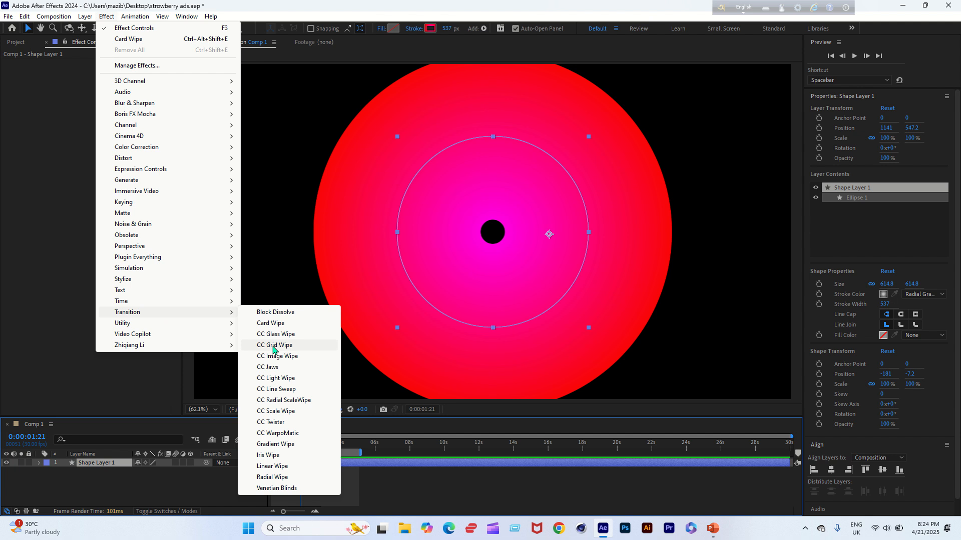
left_click(273, 346)
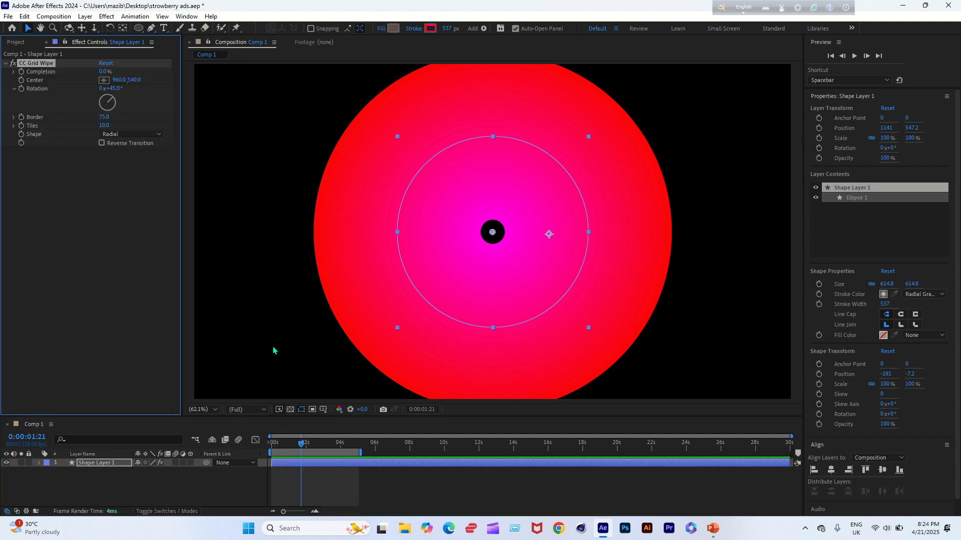
At the start of the timeline, set the CC Grid Wipe to Border 99.9, Tiles 25 and Completion 35%
left_click_drag(300, 444, 250, 446)
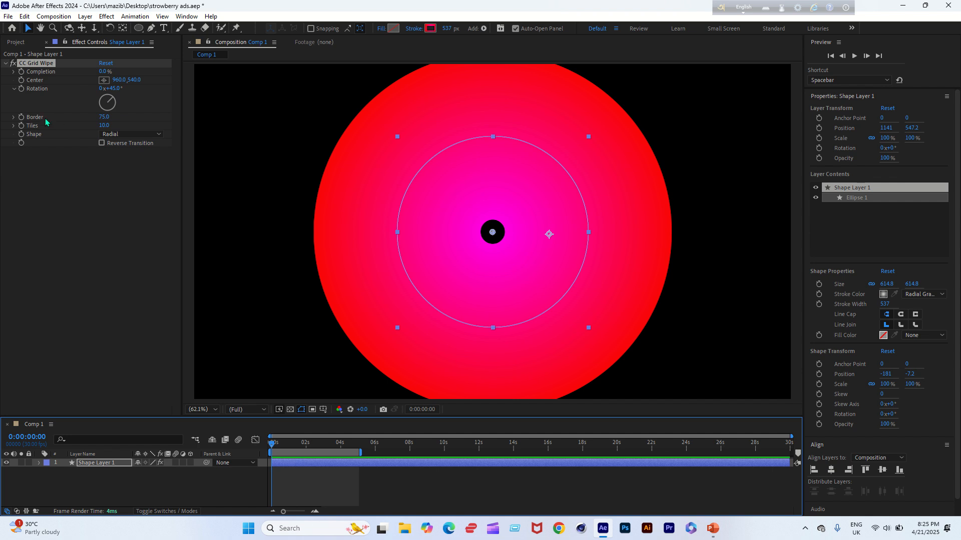
left_click_drag(104, 116, 245, 133)
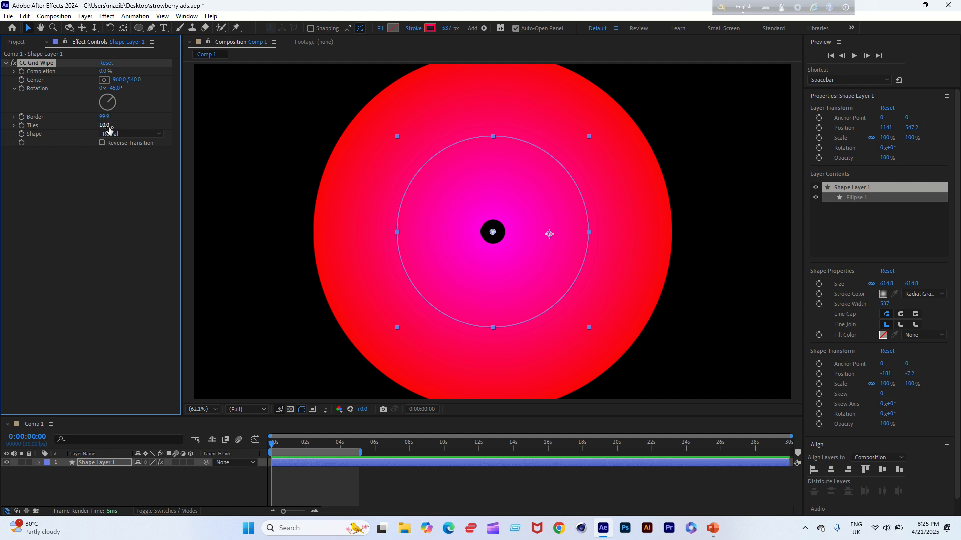
left_click_drag(108, 130, 267, 142)
mouse_move(107, 71)
left_mouse_down()
mouse_move(131, 71)
mouse_move(114, 72)
mouse_move(131, 72)
mouse_move(114, 72)
mouse_move(122, 71)
left_mouse_up()
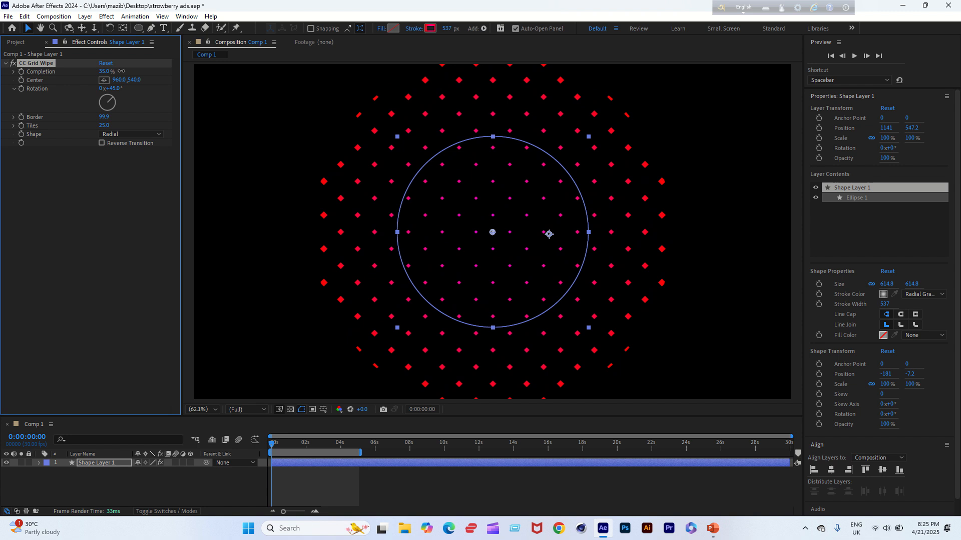
Lock and hide Shape Layer 1
left_click(96, 465)
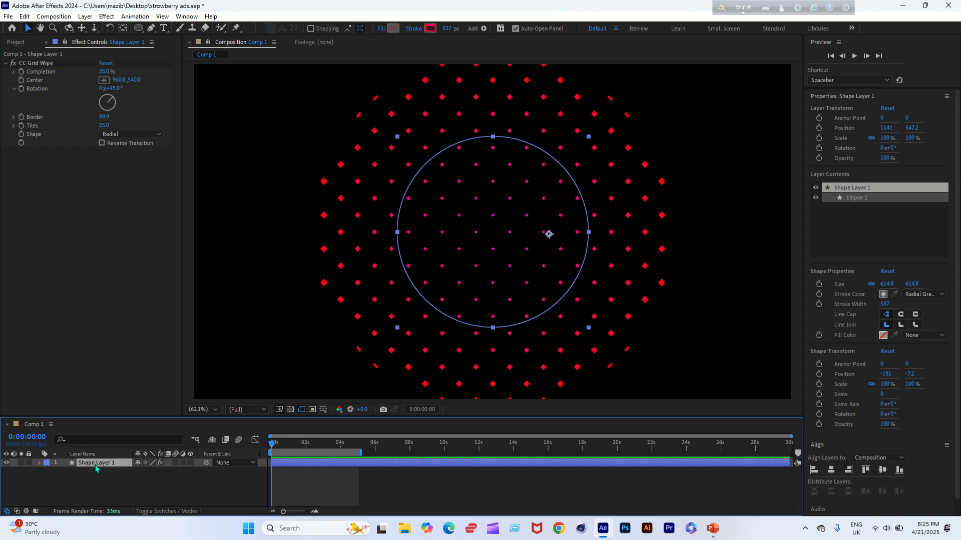
left_click(28, 463)
left_click(6, 463)
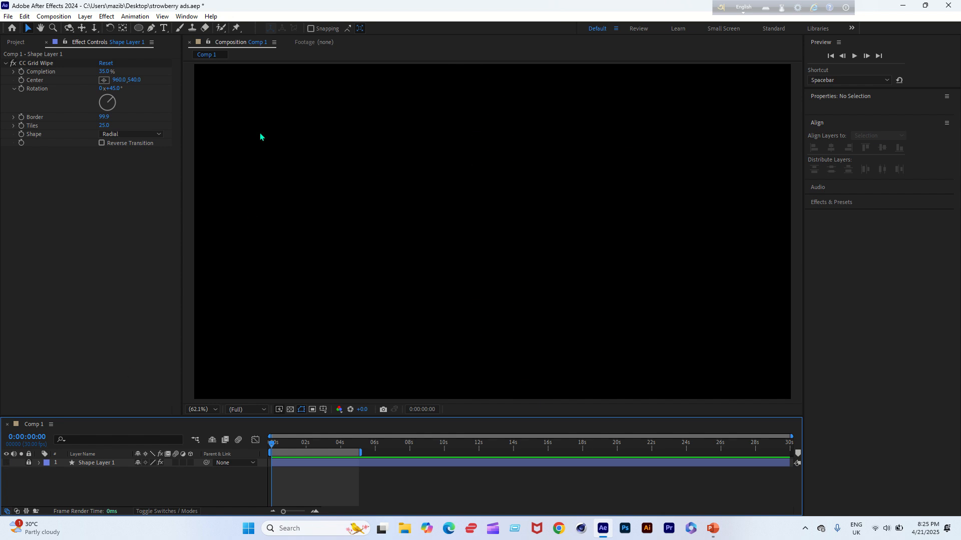
Draw a second gradient-stroked circle about 584 px across on a new shape layer and centre the layer's anchor point on it
left_click(138, 28)
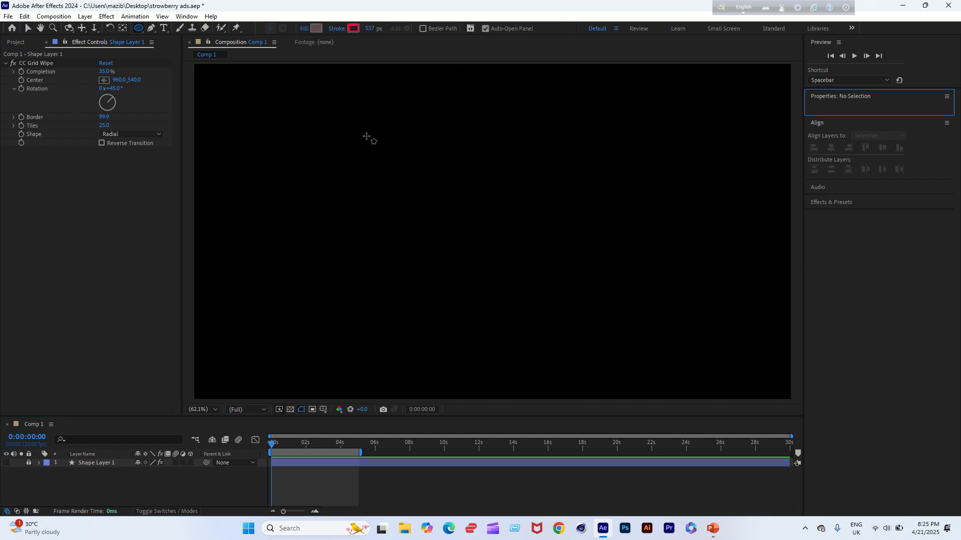
left_click_drag(366, 136, 549, 318)
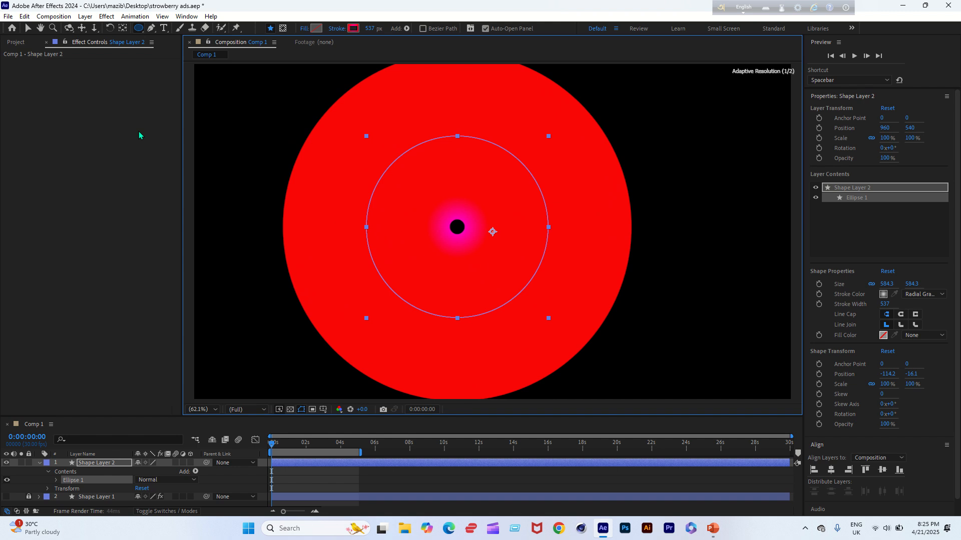
left_click(28, 29)
left_click(122, 28)
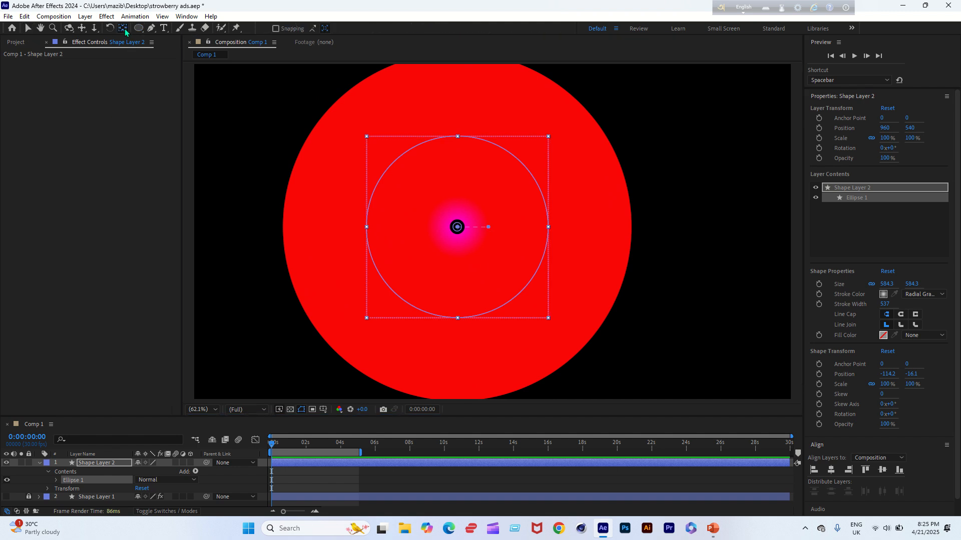
key("ctrl+alt+Home")
left_click(28, 28)
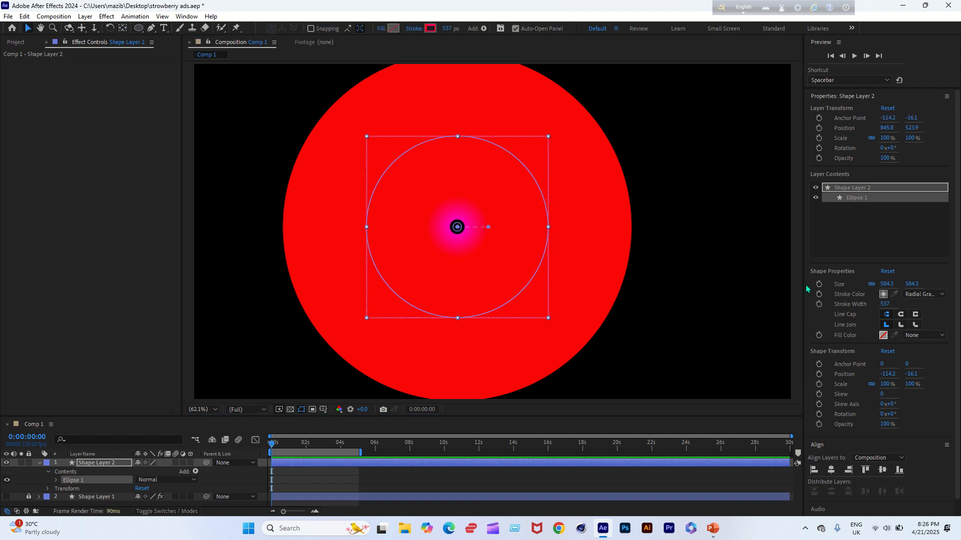
Centre the second circle both ways in the composition and stretch its radial gradient just past the ring's outer edge
left_click(831, 471)
left_click(832, 471)
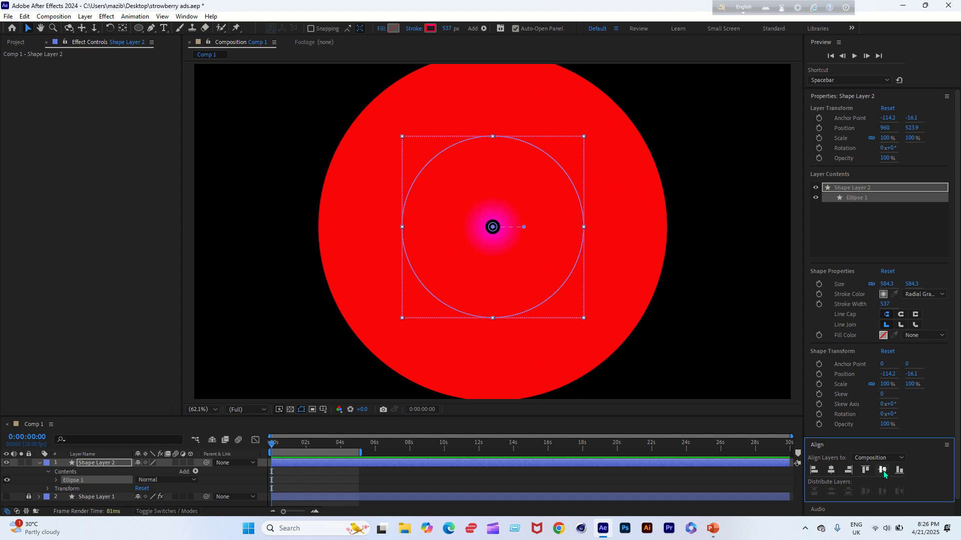
left_click(883, 469)
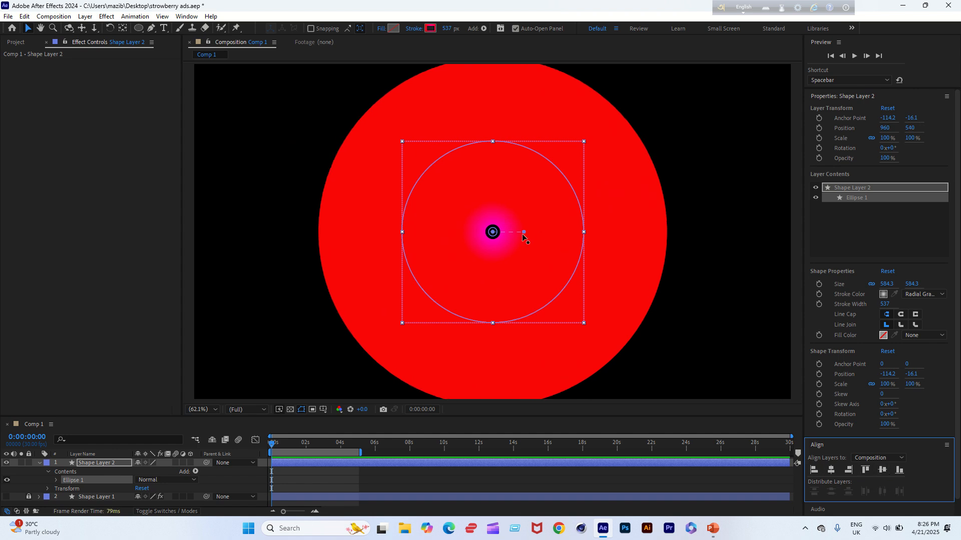
left_click_drag(522, 234, 671, 235)
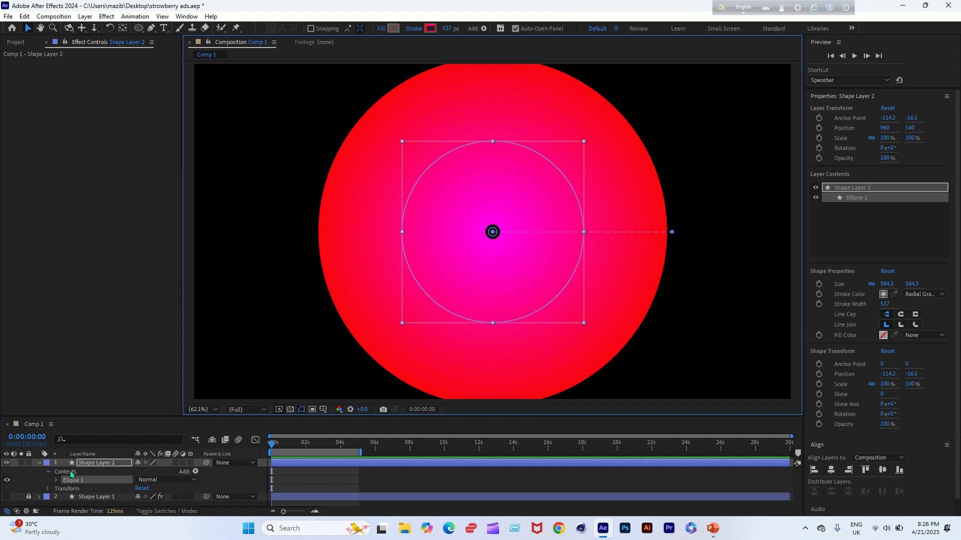
Apply the Card Wipe transition effect to Shape Layer 2
left_click(40, 463)
left_click(84, 466)
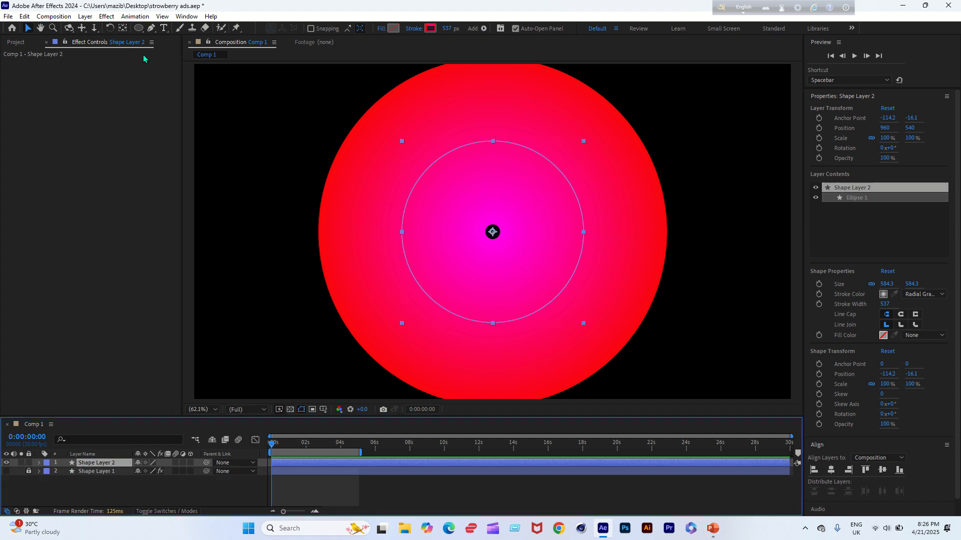
left_click(106, 16)
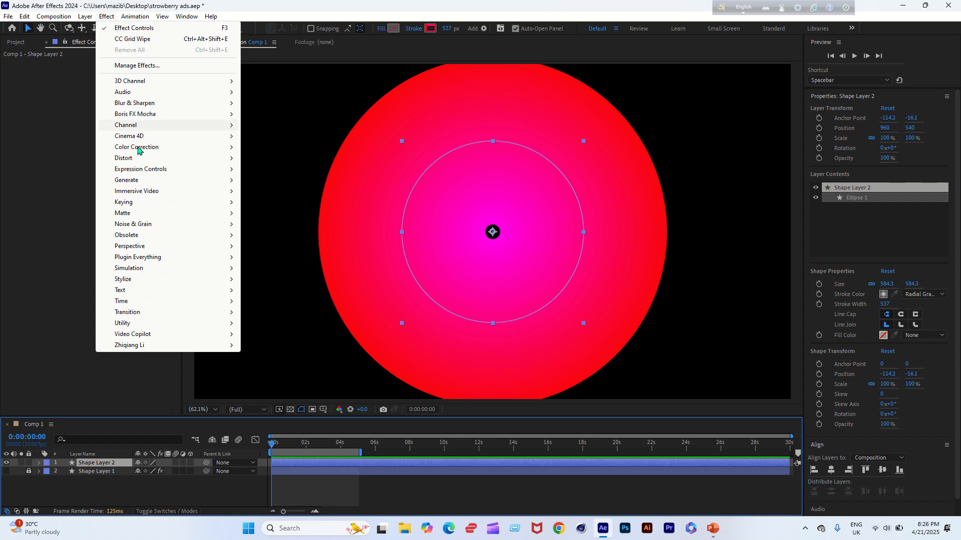
mouse_move(136, 314)
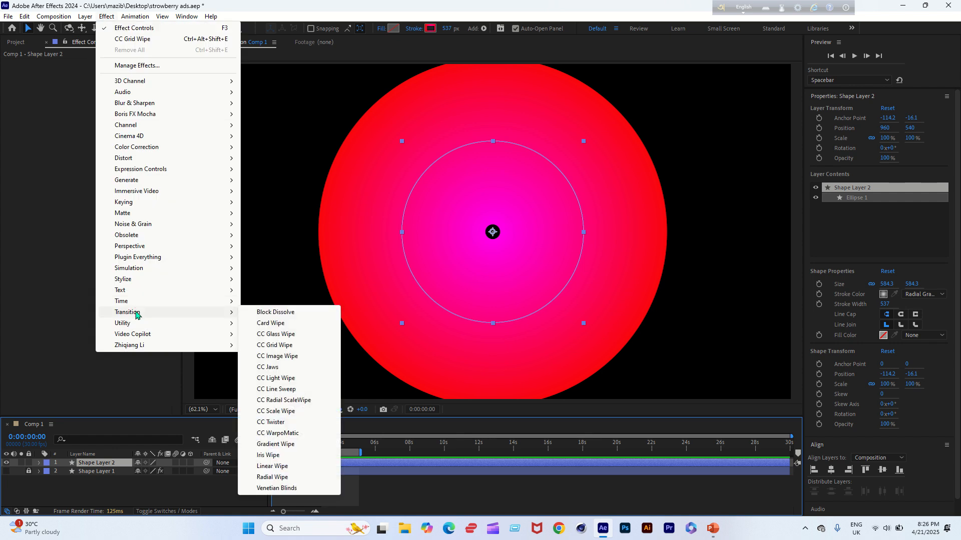
left_click(278, 326)
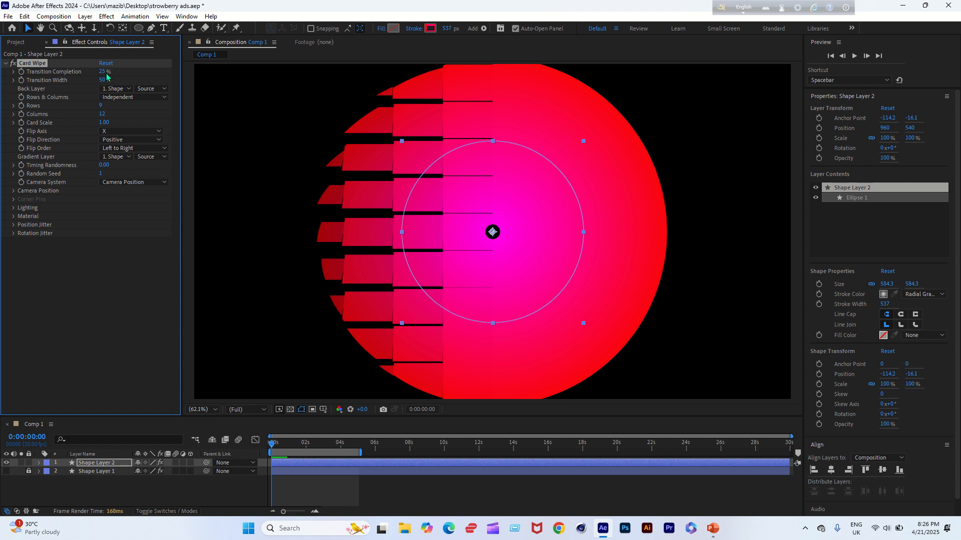
Set the Card Wipe's Transition Completion to 35% and move the current time to 0:00:02:07
left_click_drag(105, 72, 124, 71)
left_click_drag(119, 72, 108, 71)
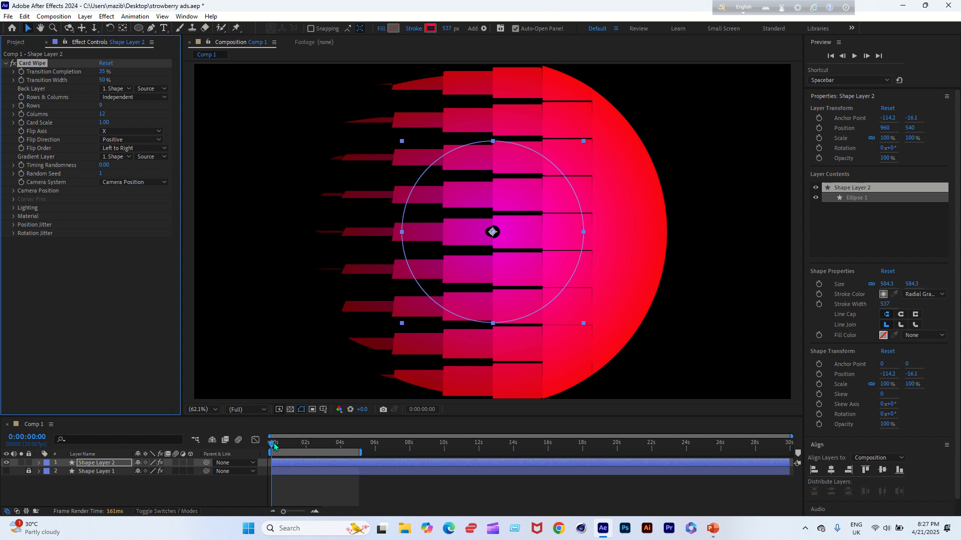
left_click_drag(275, 445, 302, 445)
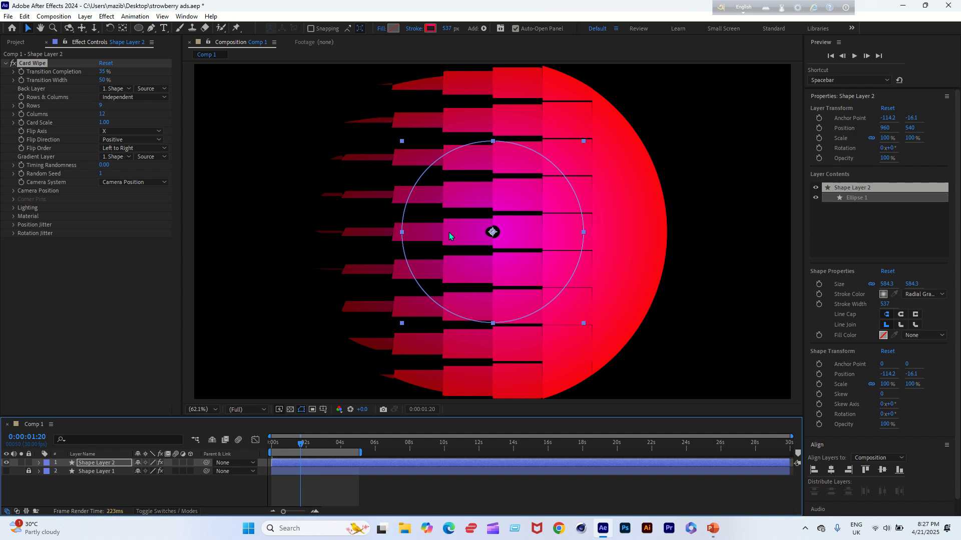
left_click_drag(300, 445, 309, 452)
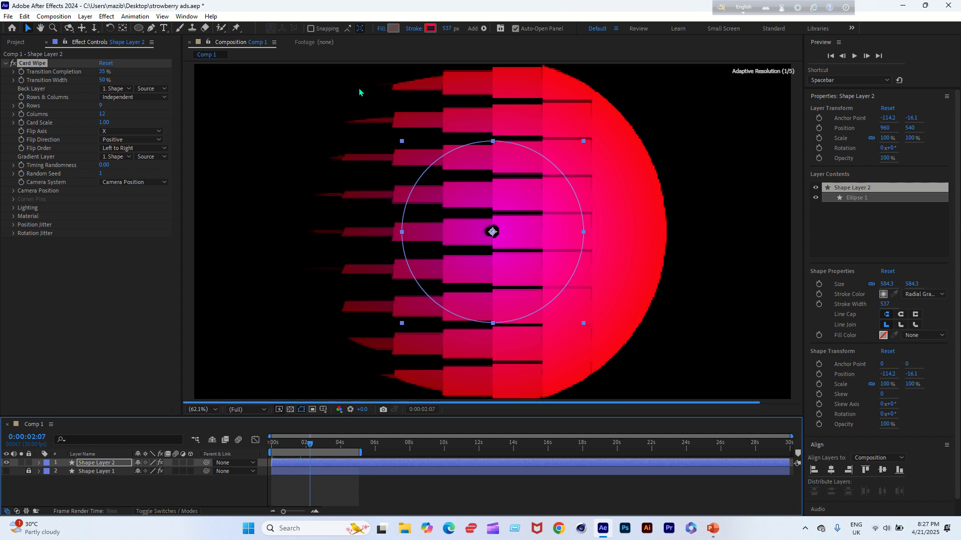